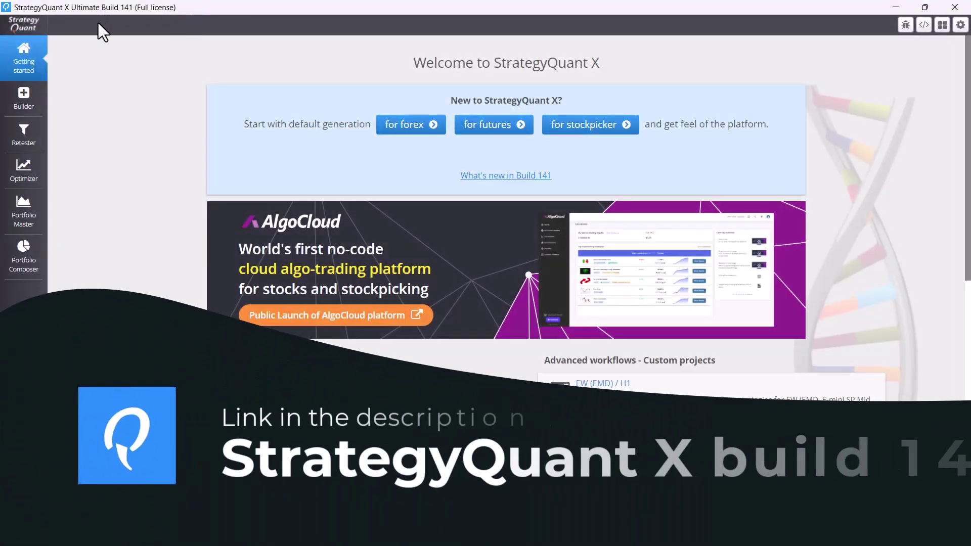
# - Find the End of the month momentum example in Strategy examples and clone it into the editor
pyautogui.click(25, 274)
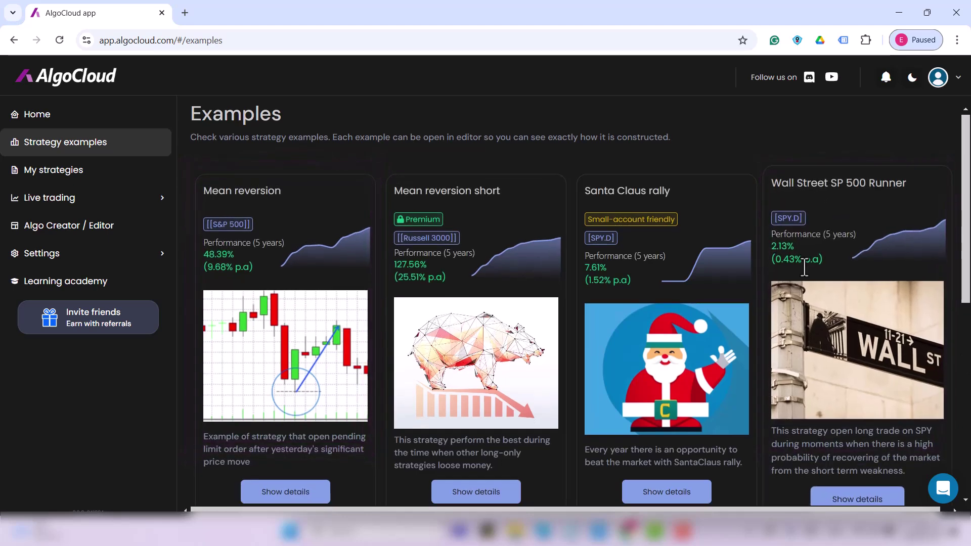
pyautogui.scroll(-8, 805, 238)
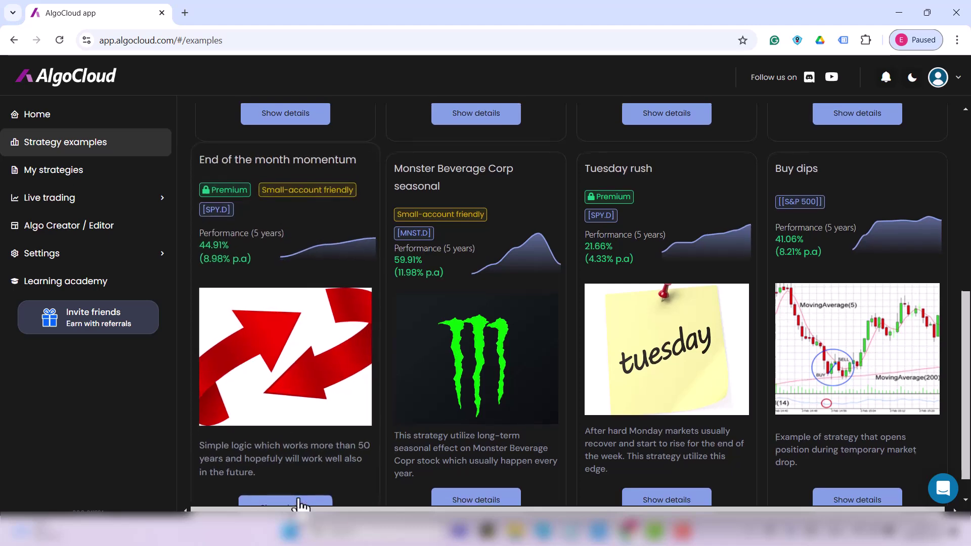
pyautogui.scroll(-1, 302, 502)
pyautogui.click(310, 487)
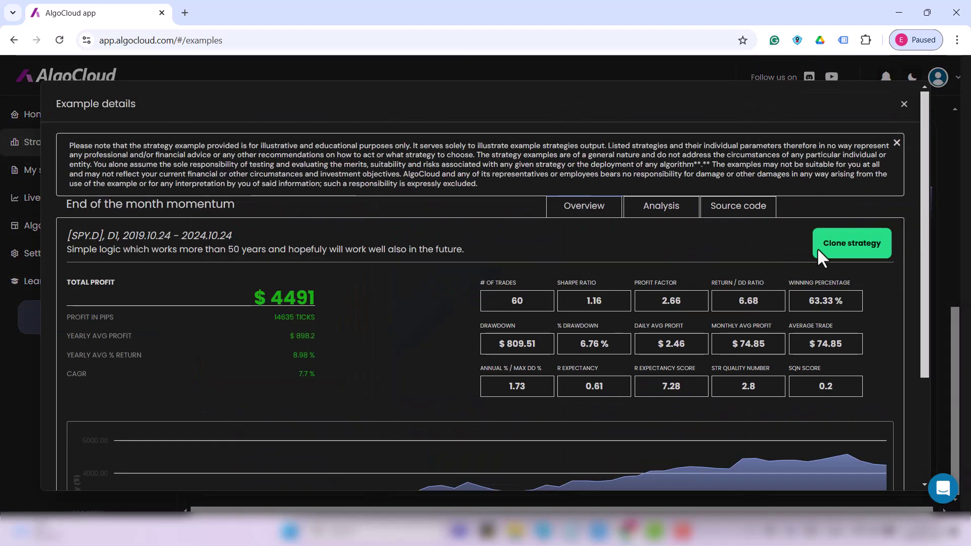
pyautogui.click(864, 247)
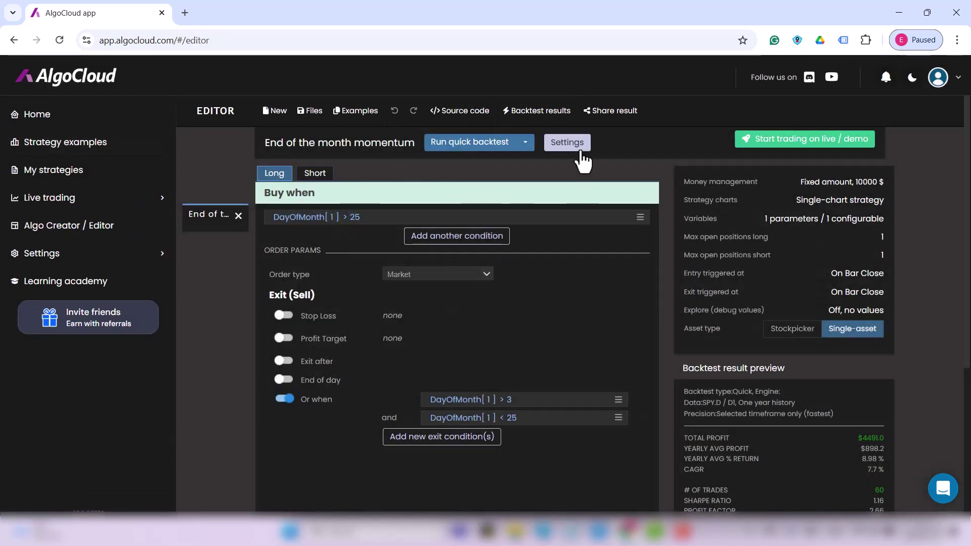
# - Set money management to risk a fixed 100% of the account and start the backtest on 2020.01.01
pyautogui.click(577, 146)
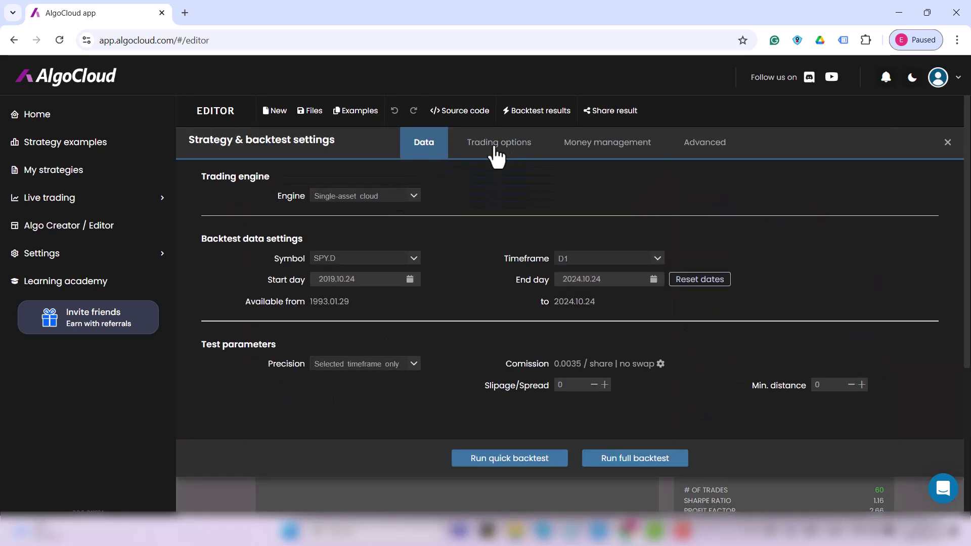
pyautogui.click(629, 152)
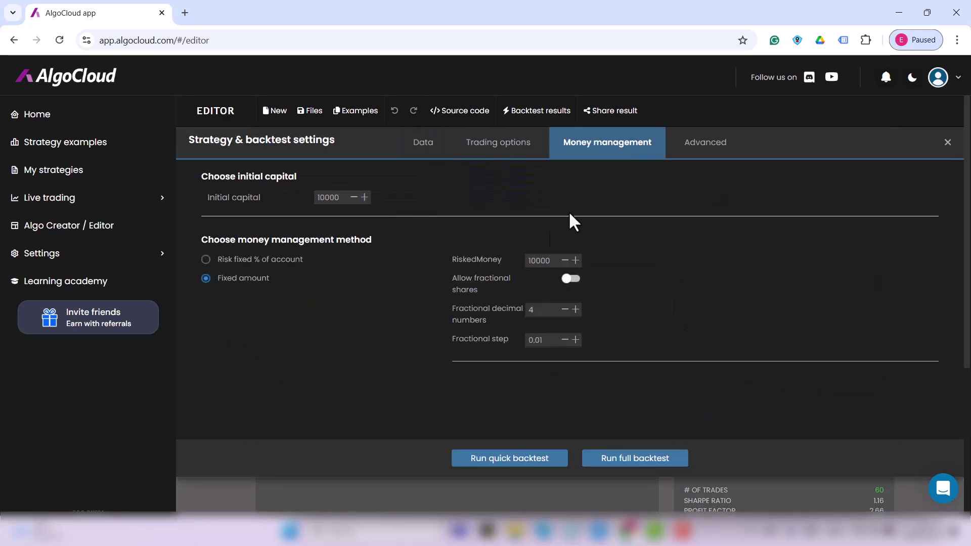
pyautogui.click(207, 260)
pyautogui.click(541, 260)
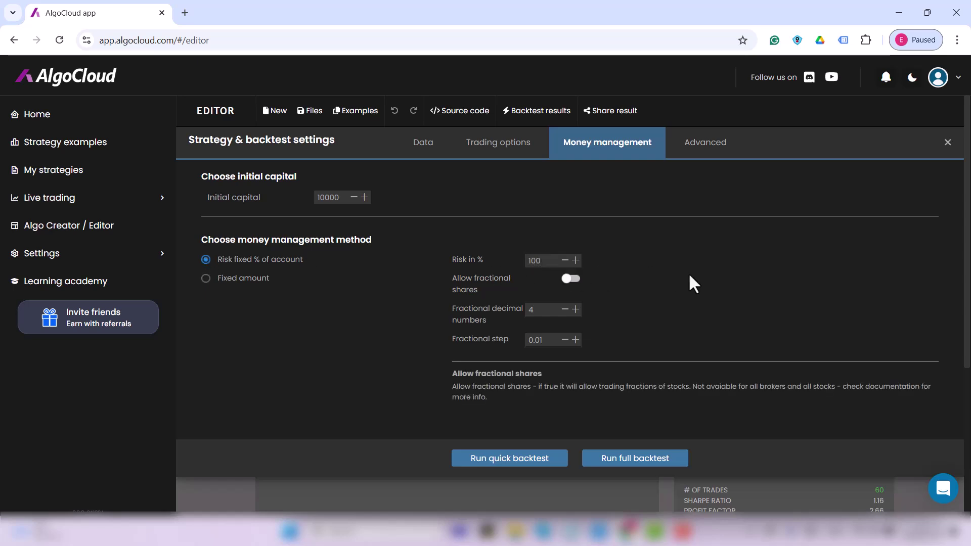
pyautogui.click(427, 152)
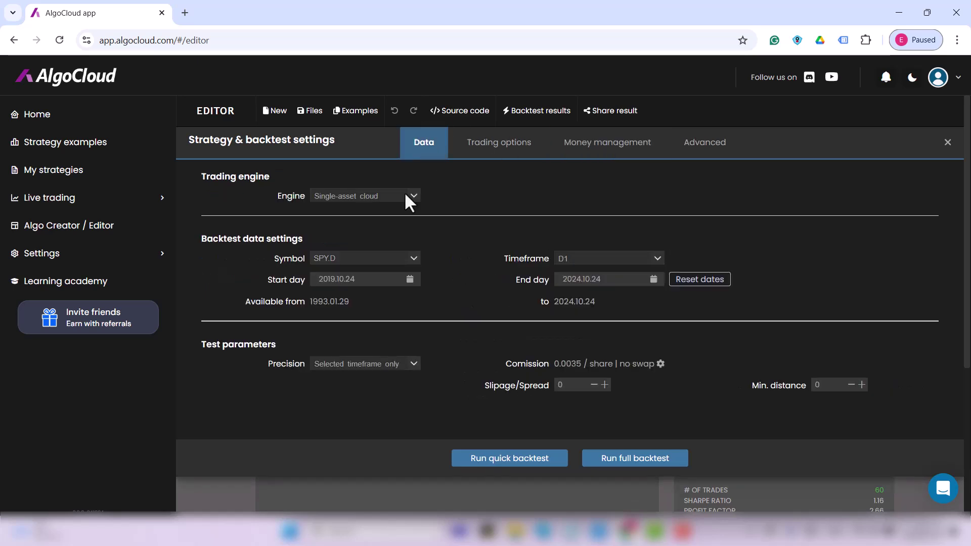
pyautogui.doubleClick(329, 279)
pyautogui.write('2')
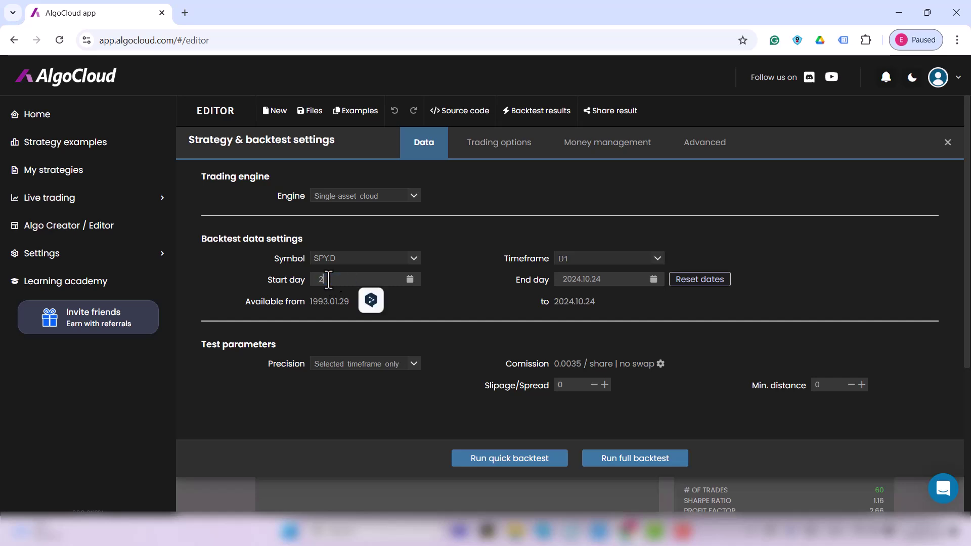
pyautogui.write('020.01.01')
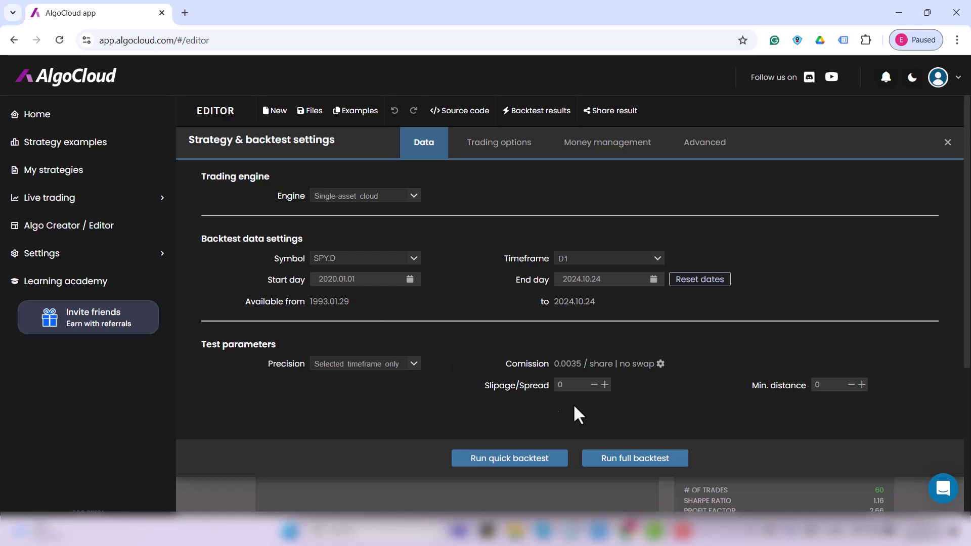
# - Run a full backtest, which shows $5306.84 total profit over 58 trades
pyautogui.click(625, 461)
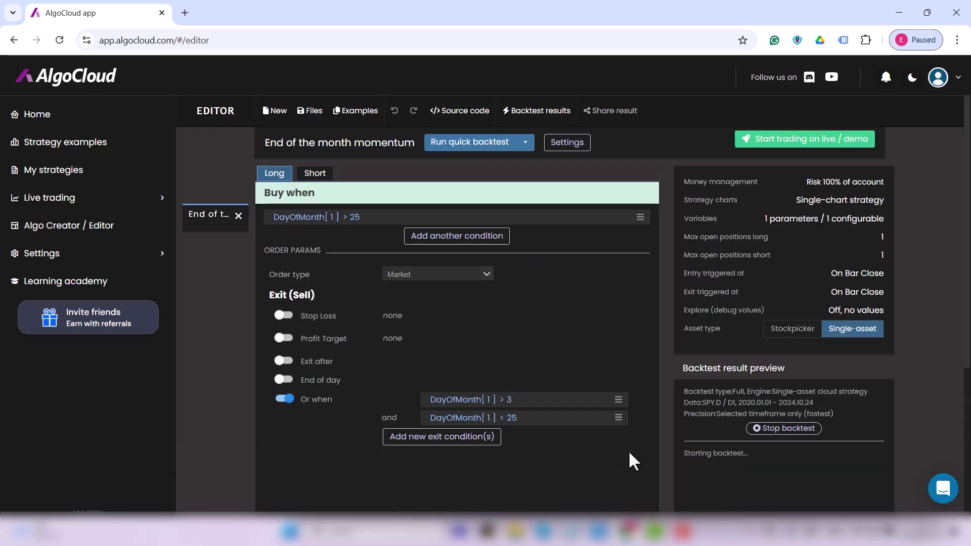
pyautogui.scroll(-5, 917, 373)
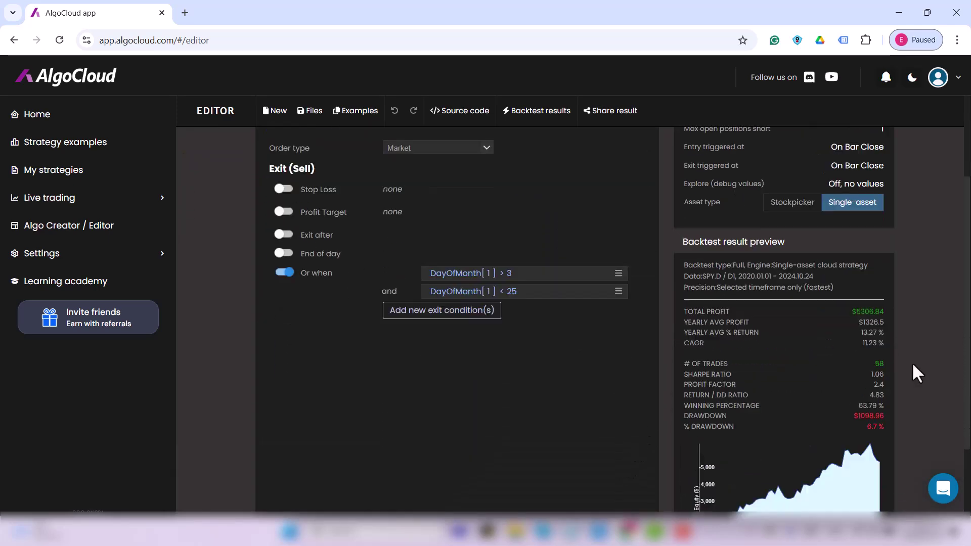
pyautogui.scroll(5, 917, 374)
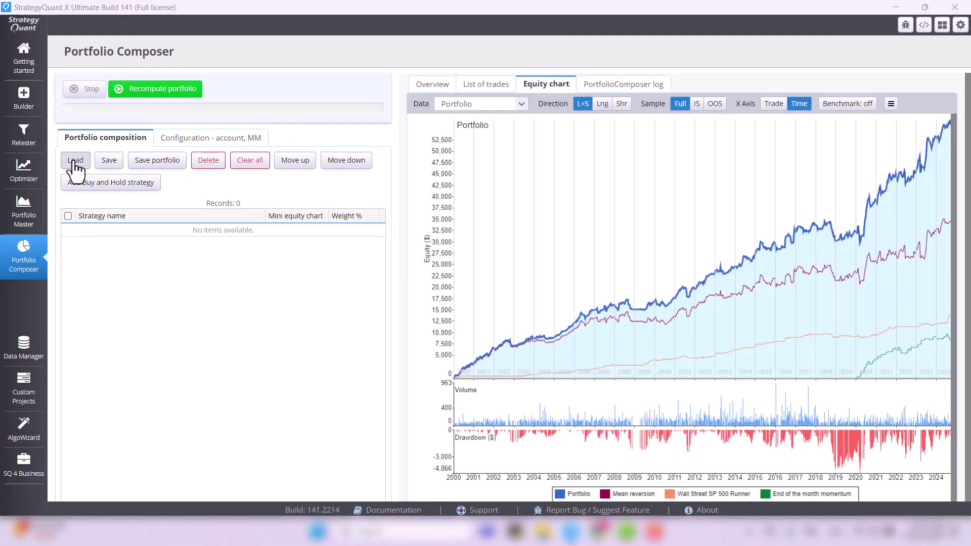
# - Load all three .sqx files from the AlgoCloud folder and view the account and MM configuration
pyautogui.click(75, 162)
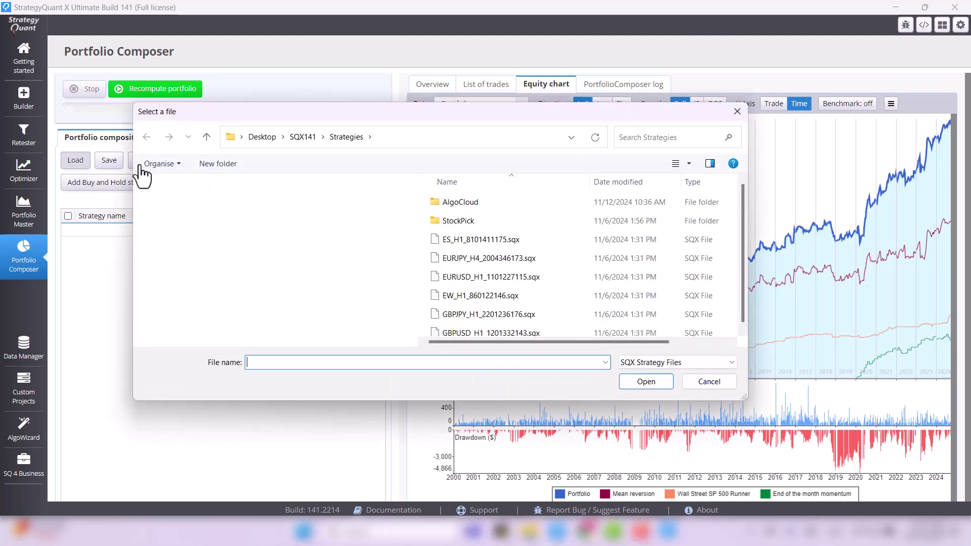
pyautogui.doubleClick(457, 203)
pyautogui.hotkey('ctrl', 'a')
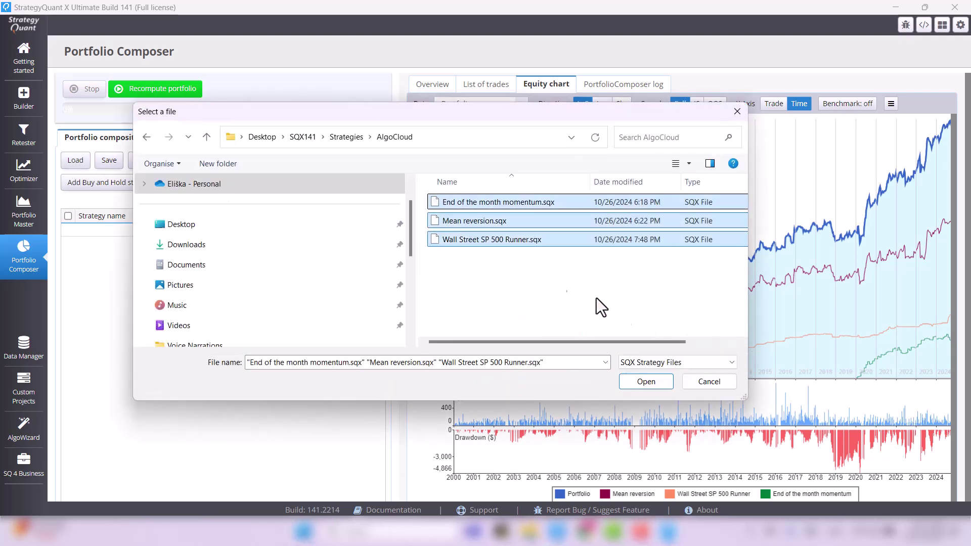
pyautogui.click(666, 383)
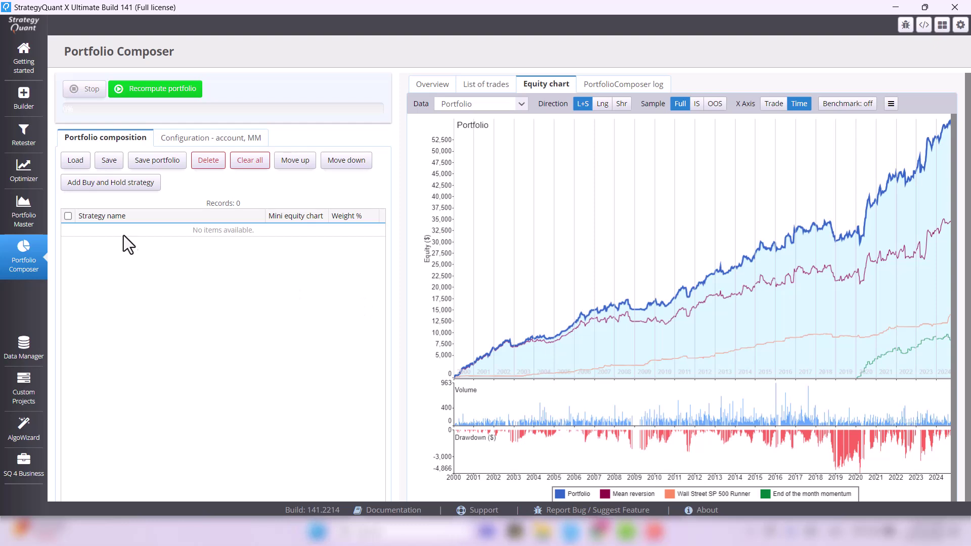
pyautogui.click(197, 146)
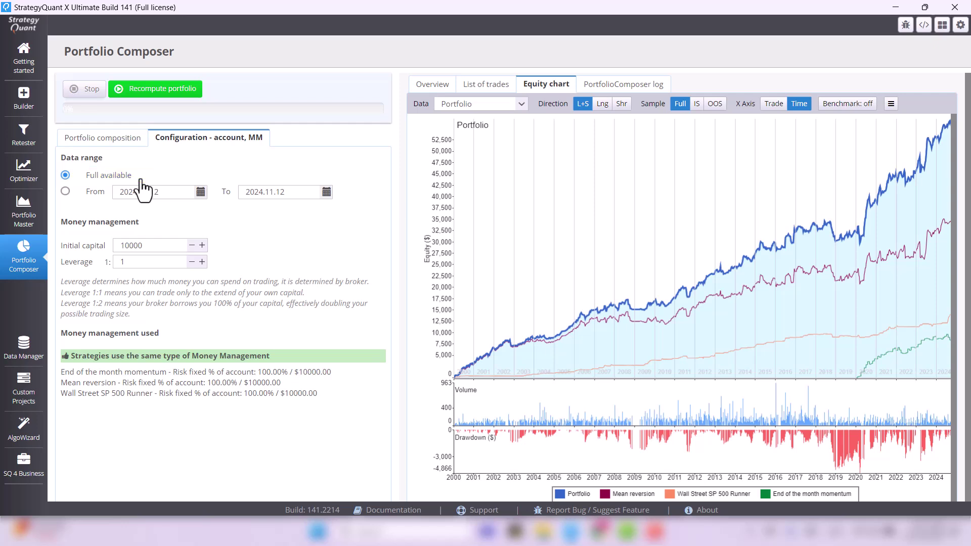
# - Check the $10,000 initial capital and 1:1 leverage, then return to the portfolio composition list
pyautogui.click(163, 246)
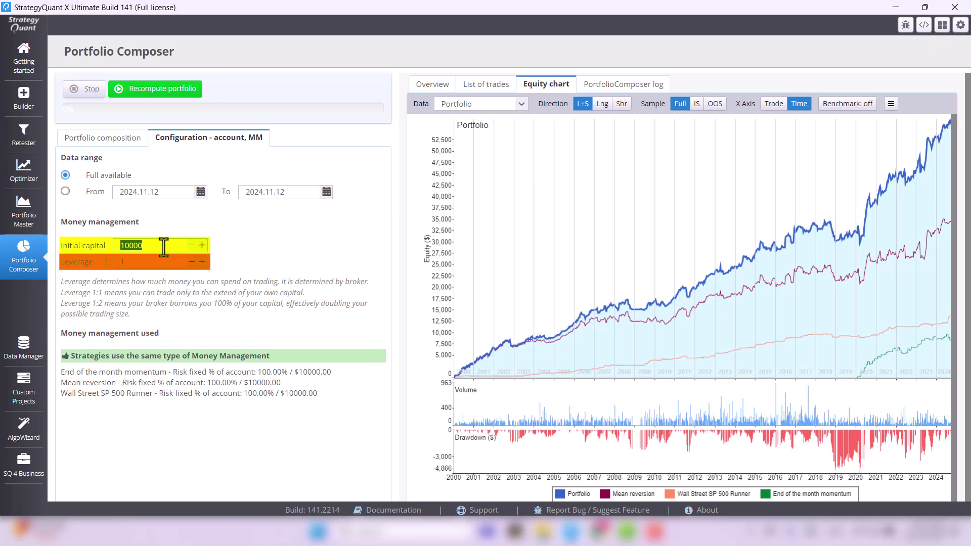
pyautogui.click(163, 262)
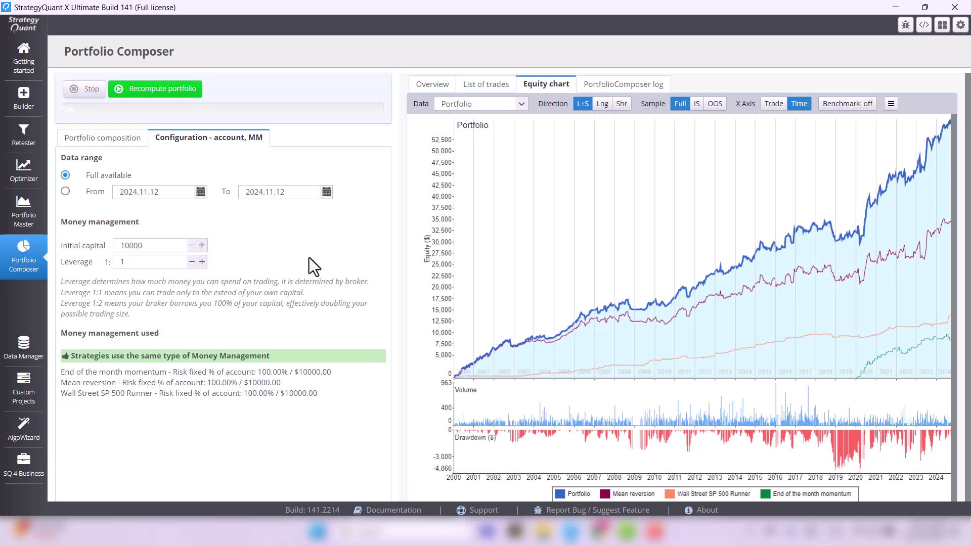
pyautogui.click(104, 139)
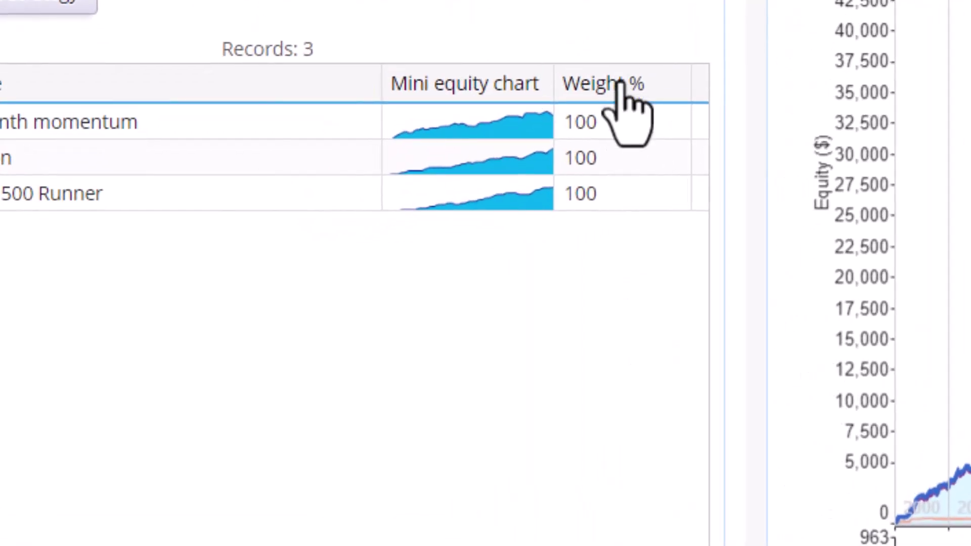
# - Inspect the weight cells of the three strategies, each set to 100
pyautogui.click(622, 131)
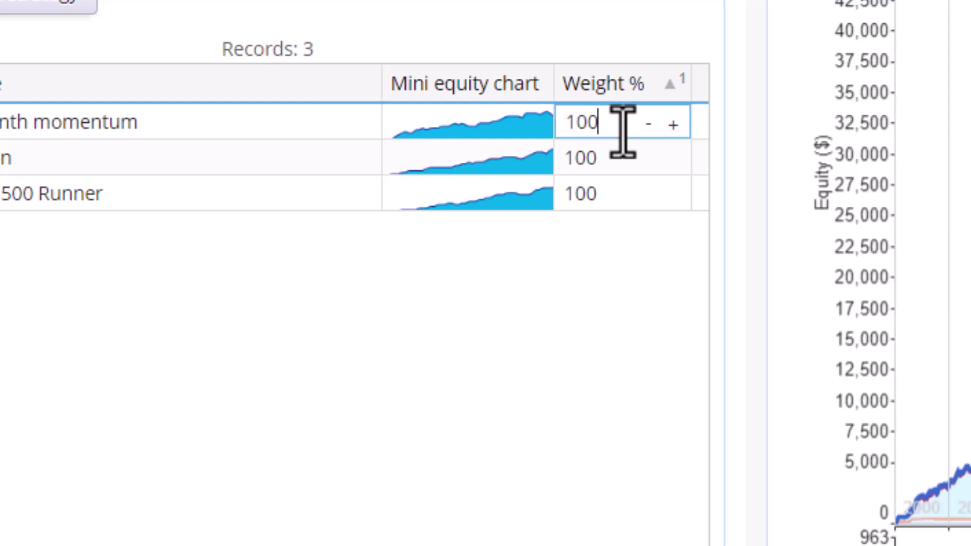
pyautogui.click(621, 172)
pyautogui.click(621, 202)
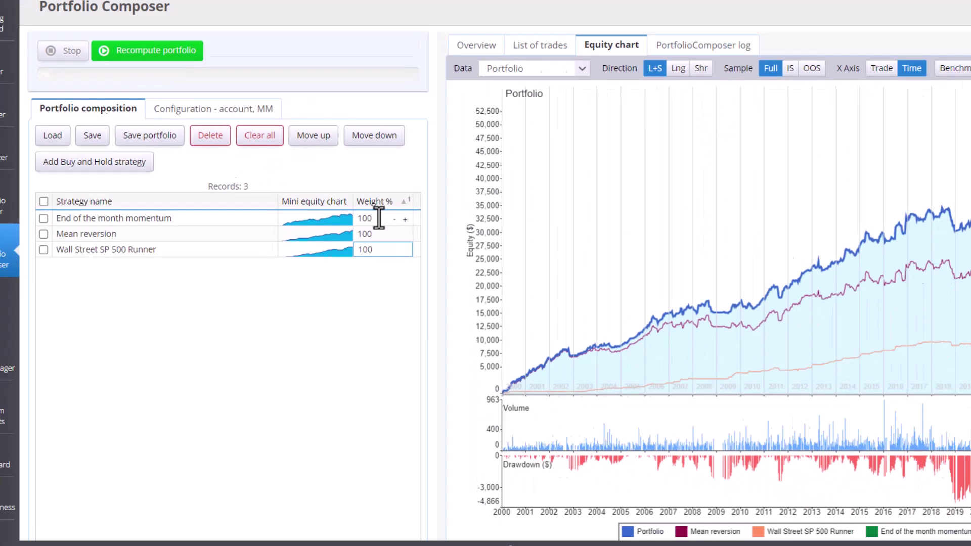
pyautogui.moveTo(351, 243)
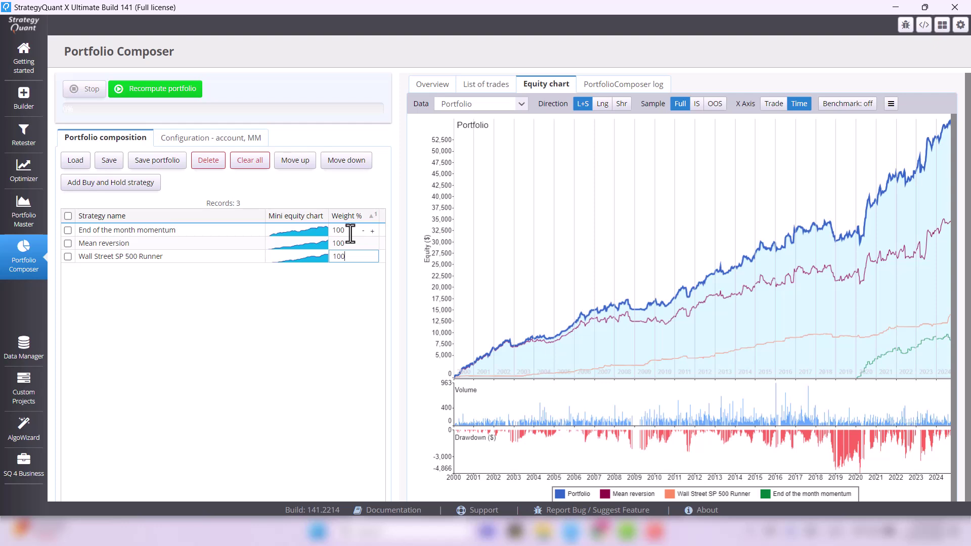
pyautogui.click(238, 233)
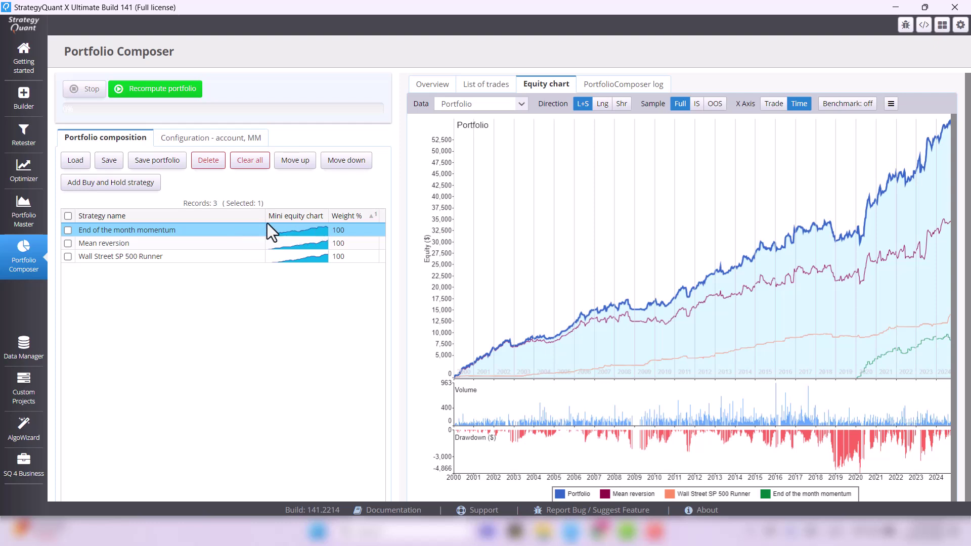
# - Select the Mean reversion, Wall Street SP 500 Runner and End of the month momentum rows
pyautogui.click(192, 243)
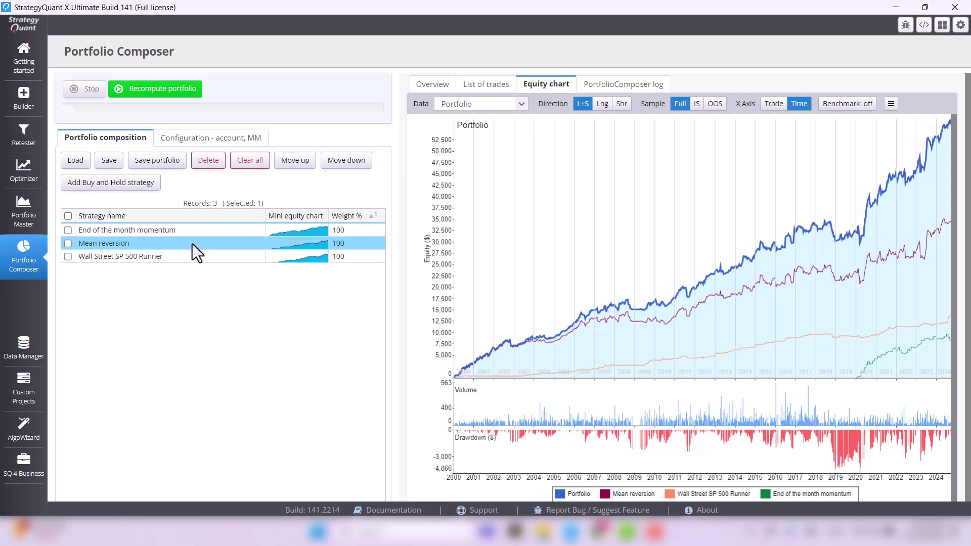
pyautogui.click(177, 257)
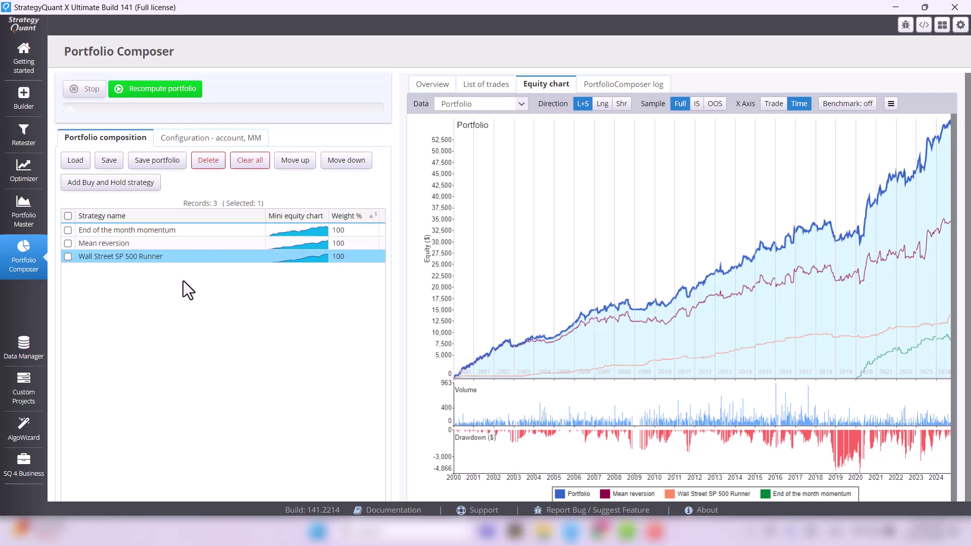
pyautogui.click(184, 282)
pyautogui.click(165, 256)
pyautogui.click(170, 232)
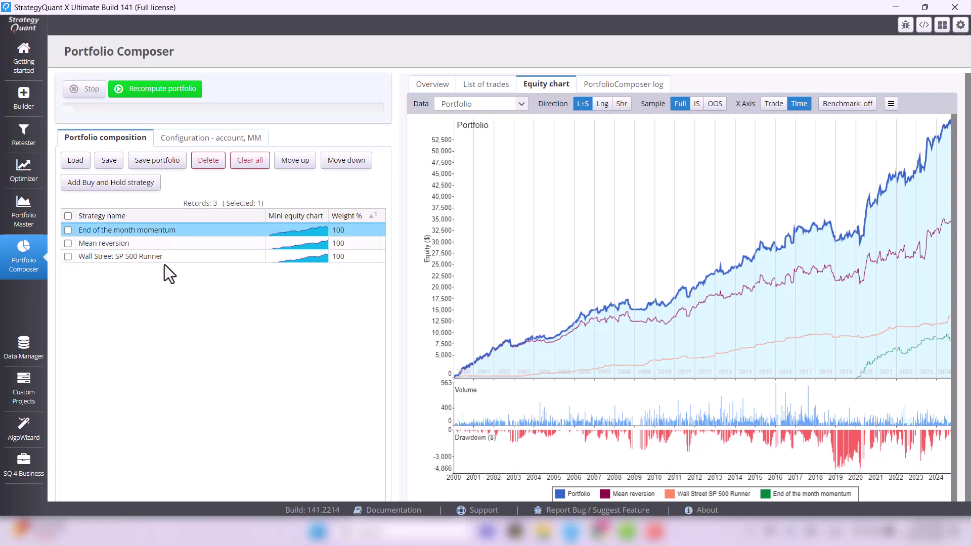
pyautogui.click(153, 248)
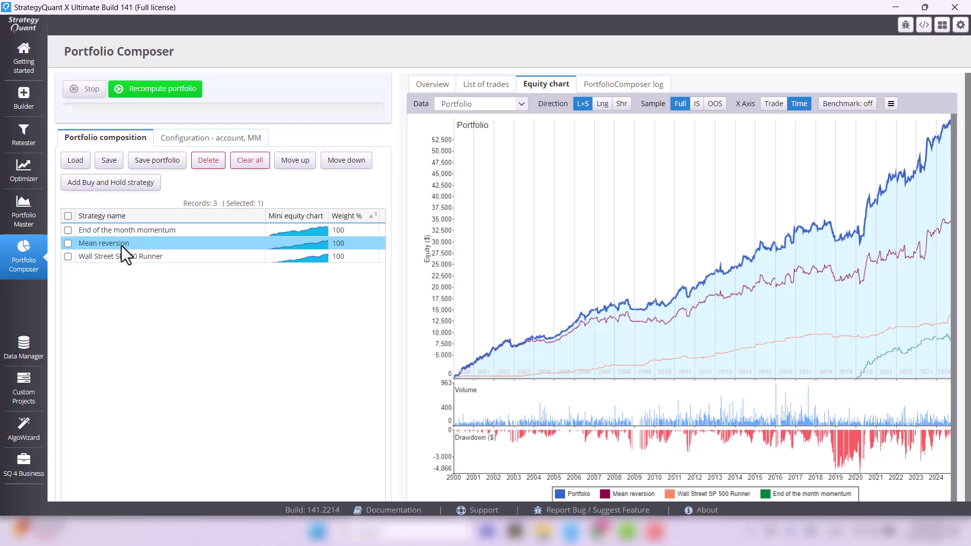
# - Include all three strategies, recompute the portfolio, and turn on the SPY (S&P 500) benchmark
pyautogui.click(68, 216)
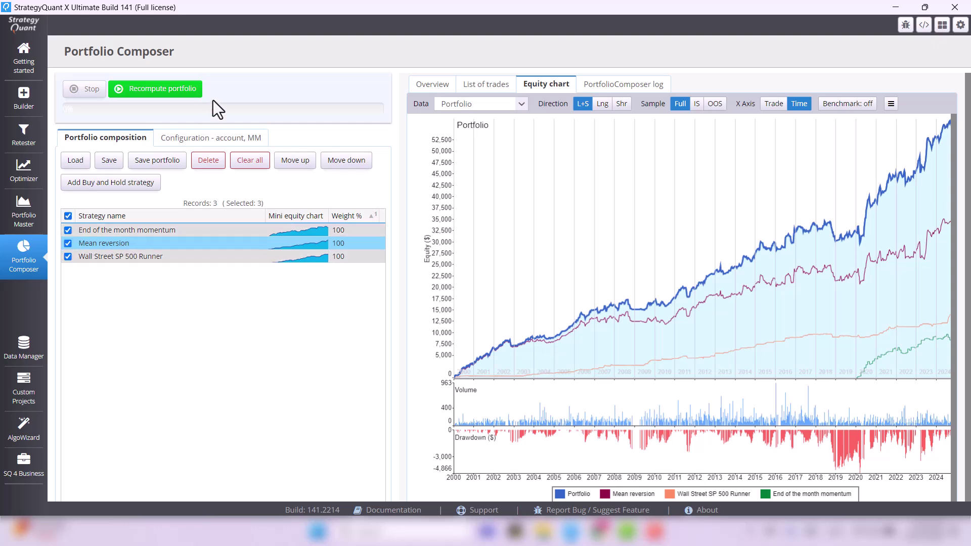
pyautogui.click(158, 96)
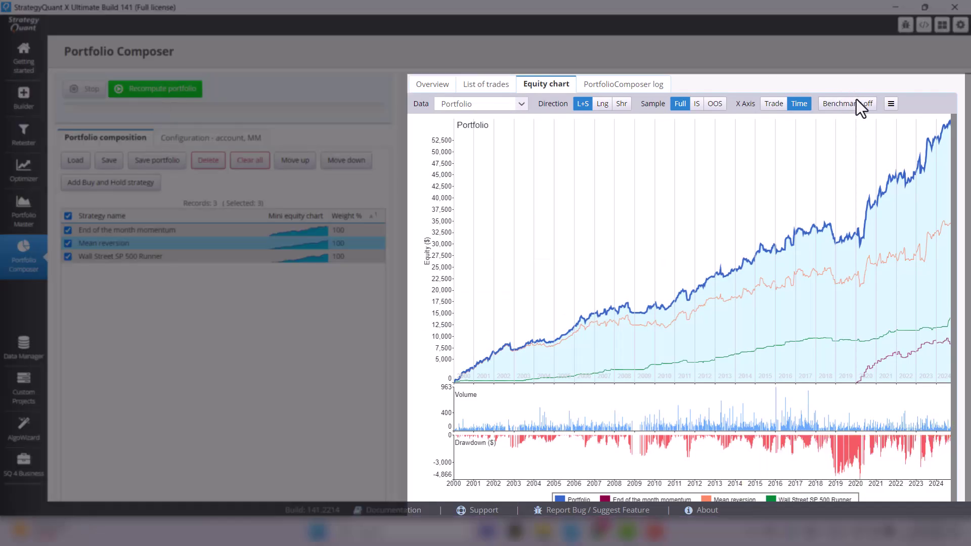
pyautogui.click(855, 104)
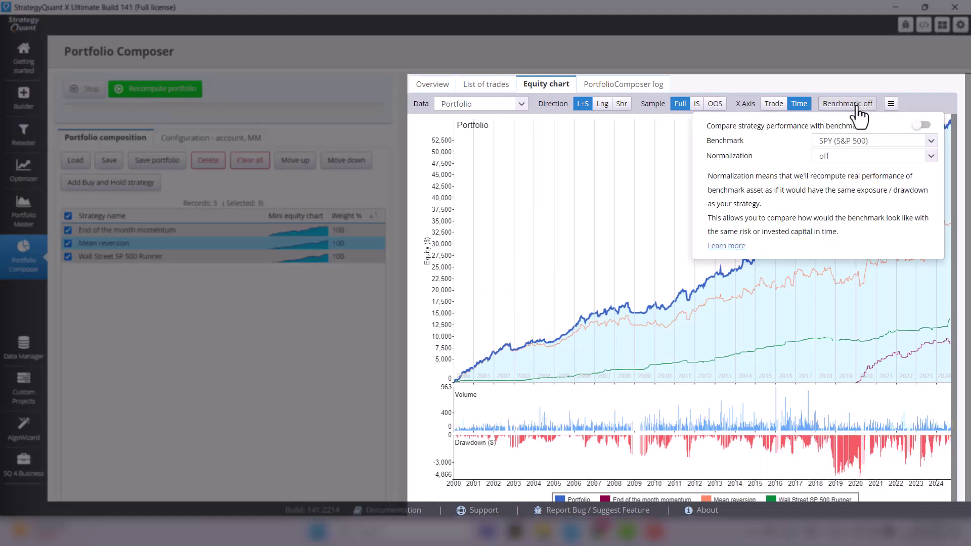
pyautogui.click(922, 126)
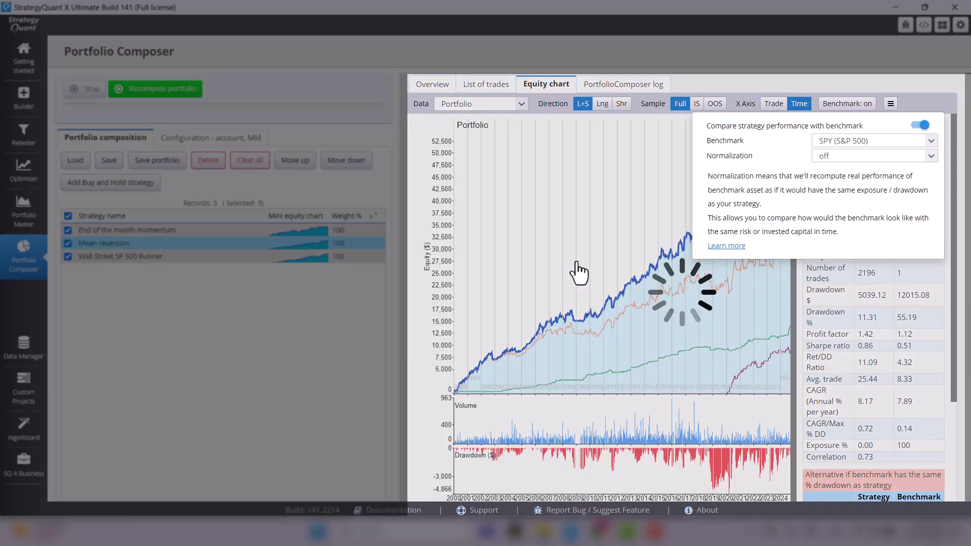
pyautogui.click(576, 261)
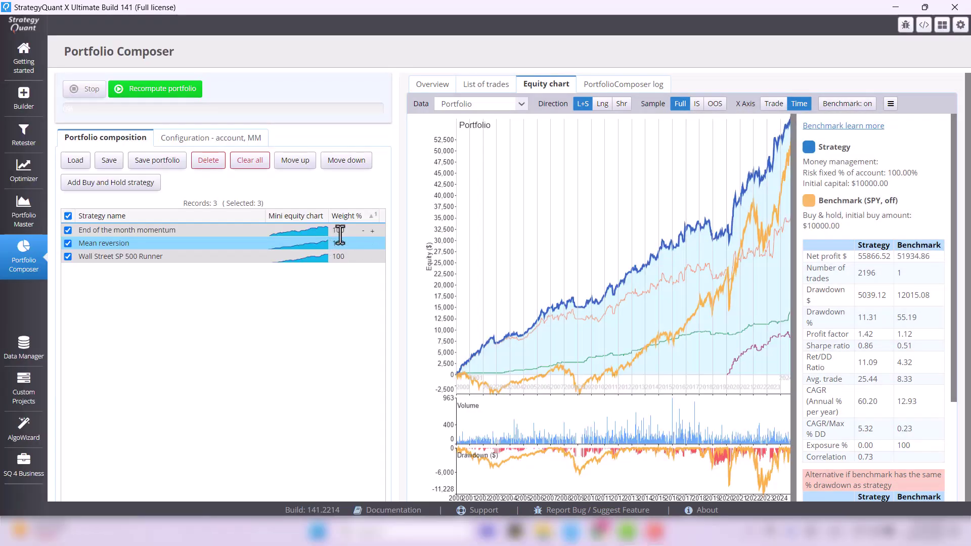
# - Trial a weight of 5 for Wall Street SP 500 Runner, then revert to 100 and recompute
pyautogui.click(68, 231)
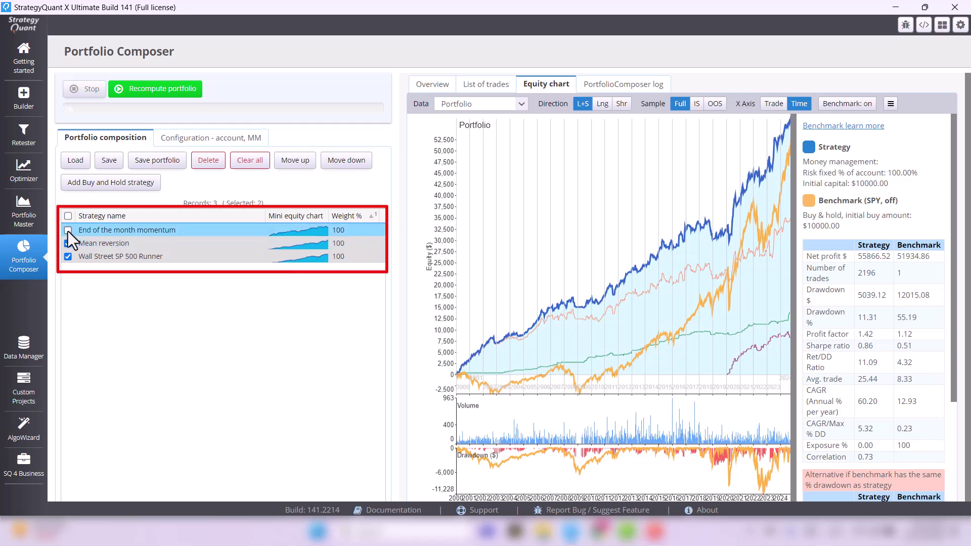
pyautogui.doubleClick(338, 258)
pyautogui.click(172, 92)
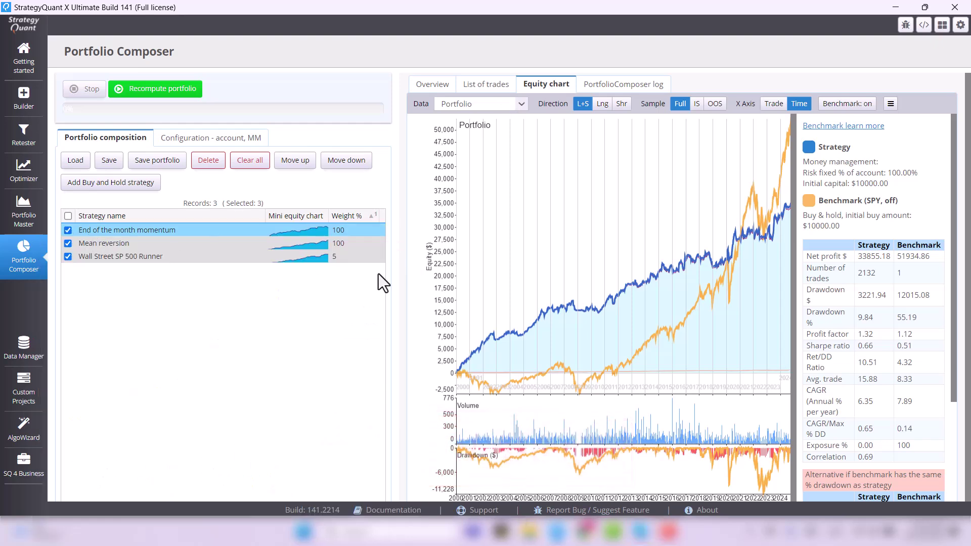
pyautogui.doubleClick(358, 258)
pyautogui.write('5')
pyautogui.press('Escape')
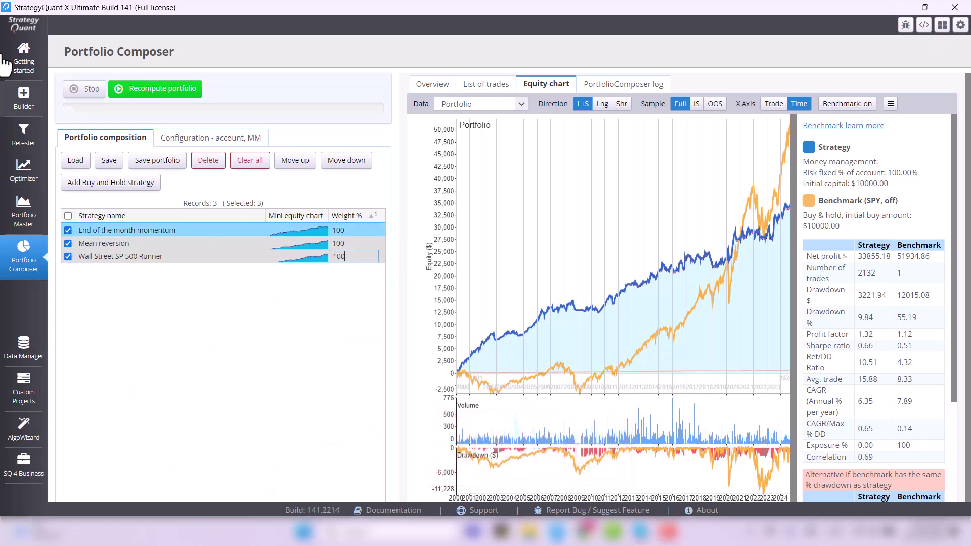
pyautogui.click(141, 87)
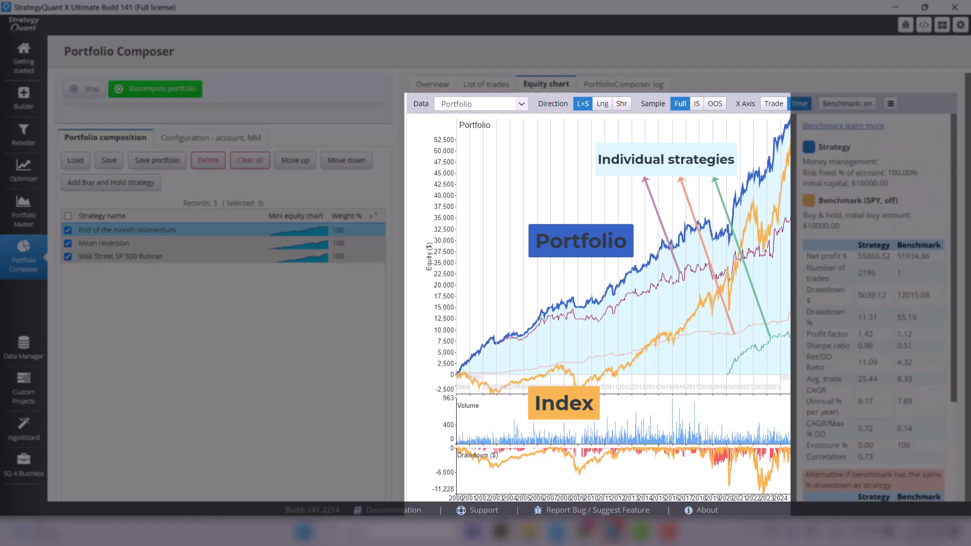
# - Chart Mean reversion, then Wall Street SP 500 Runner, then End of the month momentum alone against SPY
pyautogui.click(480, 103)
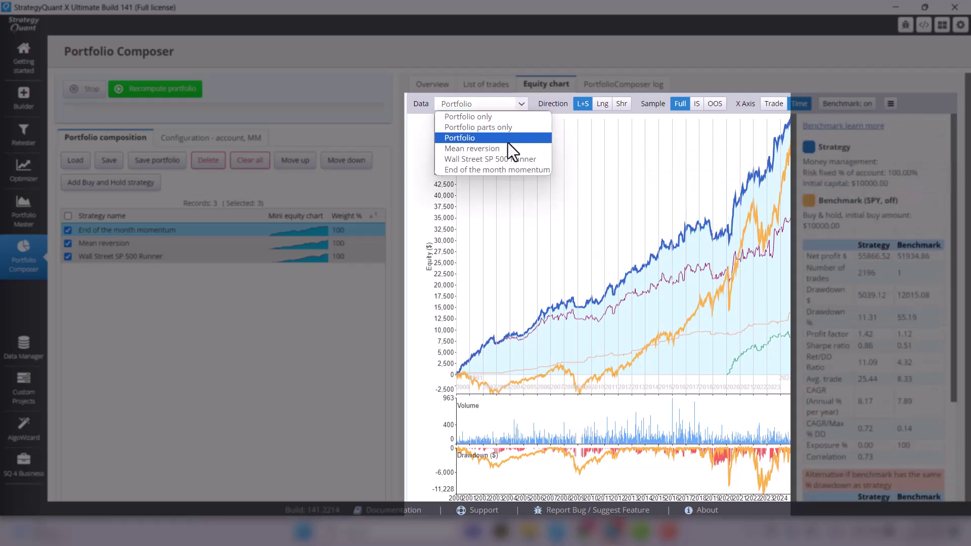
pyautogui.click(508, 148)
pyautogui.click(523, 105)
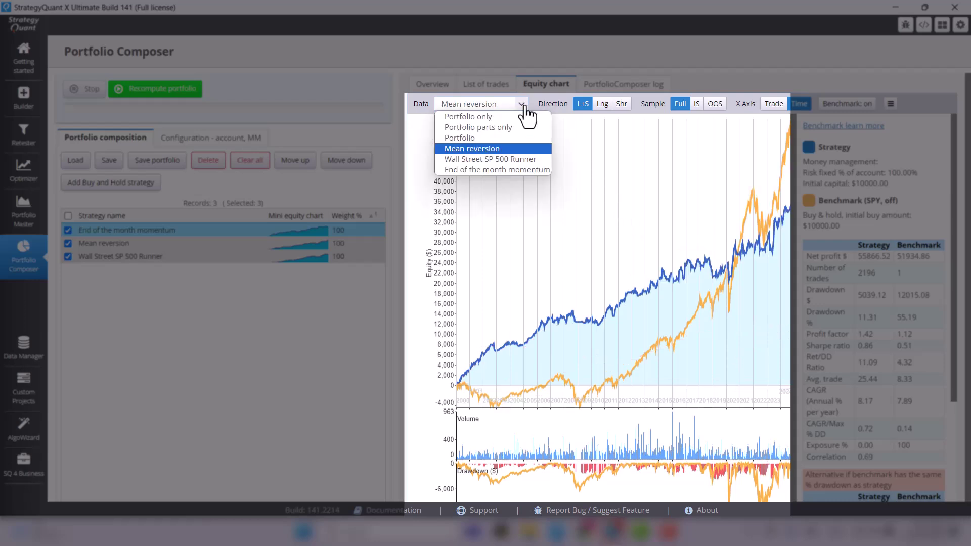
pyautogui.click(512, 160)
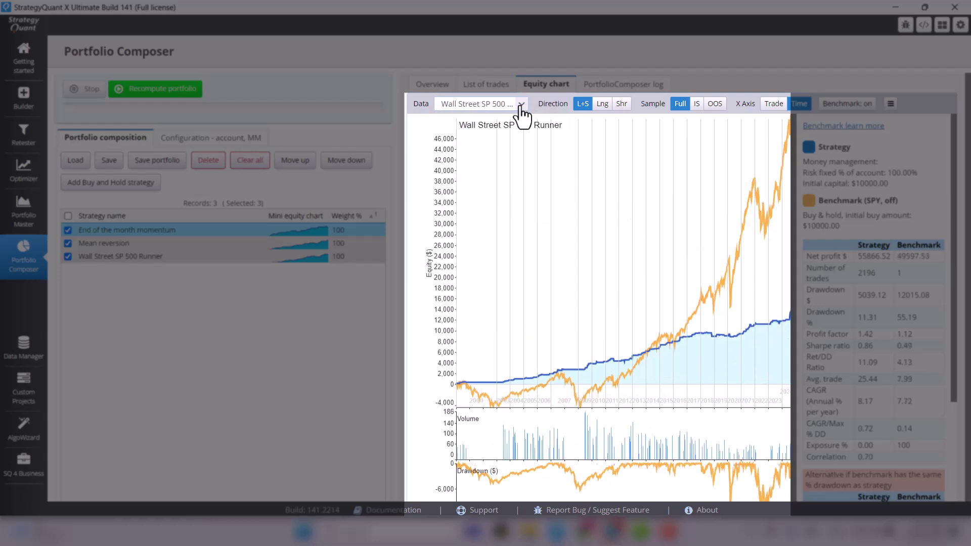
pyautogui.click(521, 105)
pyautogui.click(516, 170)
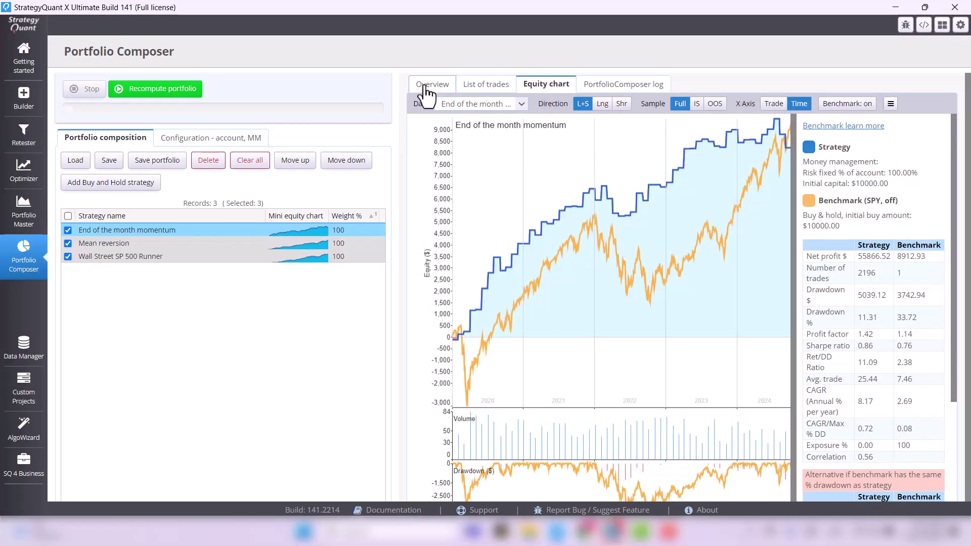
pyautogui.click(426, 87)
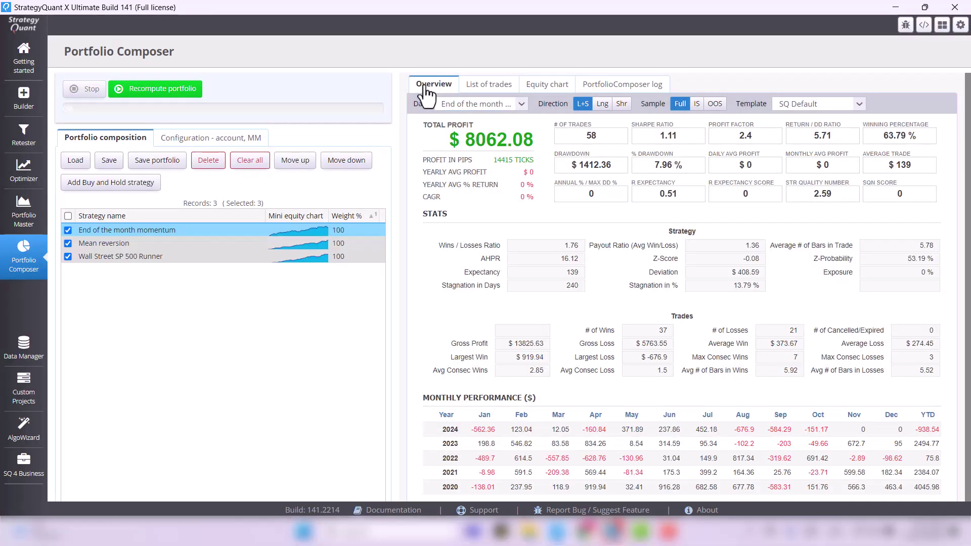
pyautogui.click(488, 95)
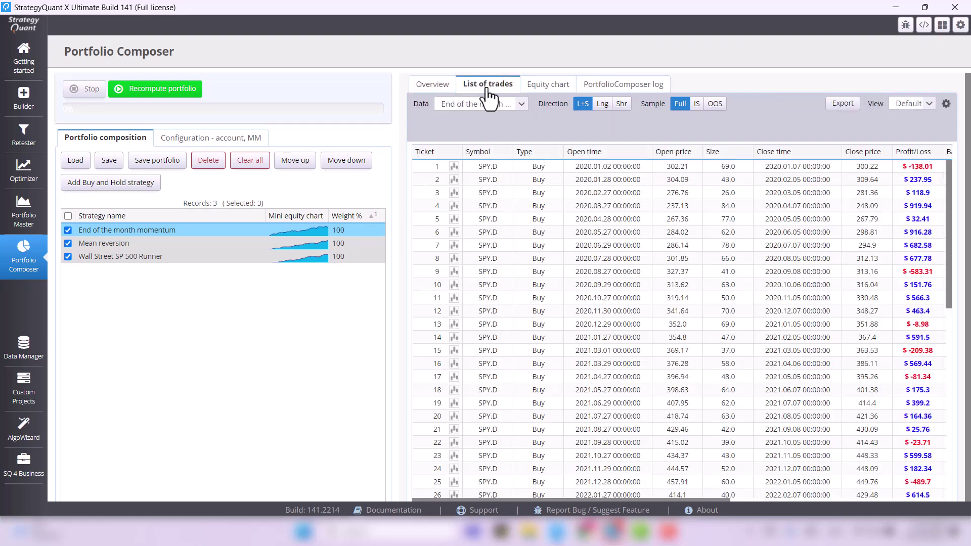
pyautogui.click(544, 85)
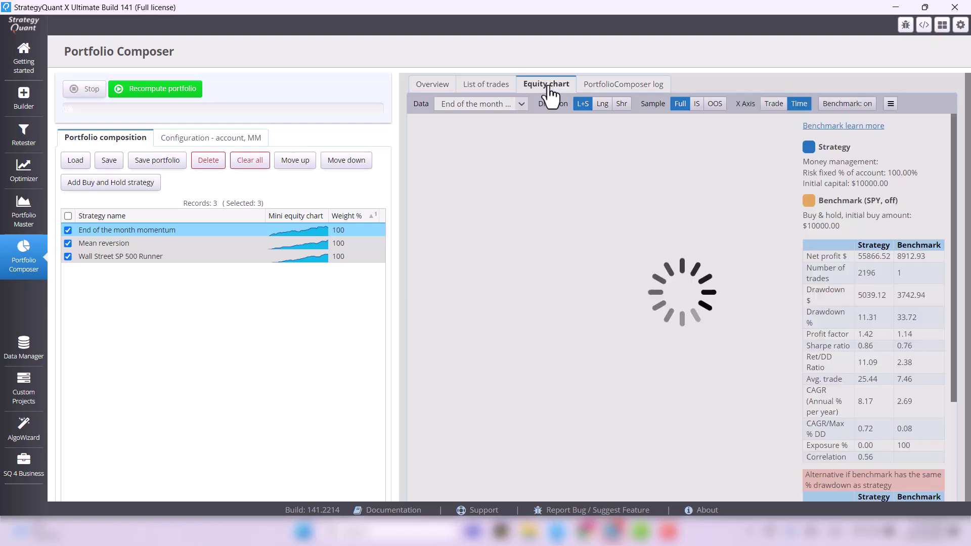